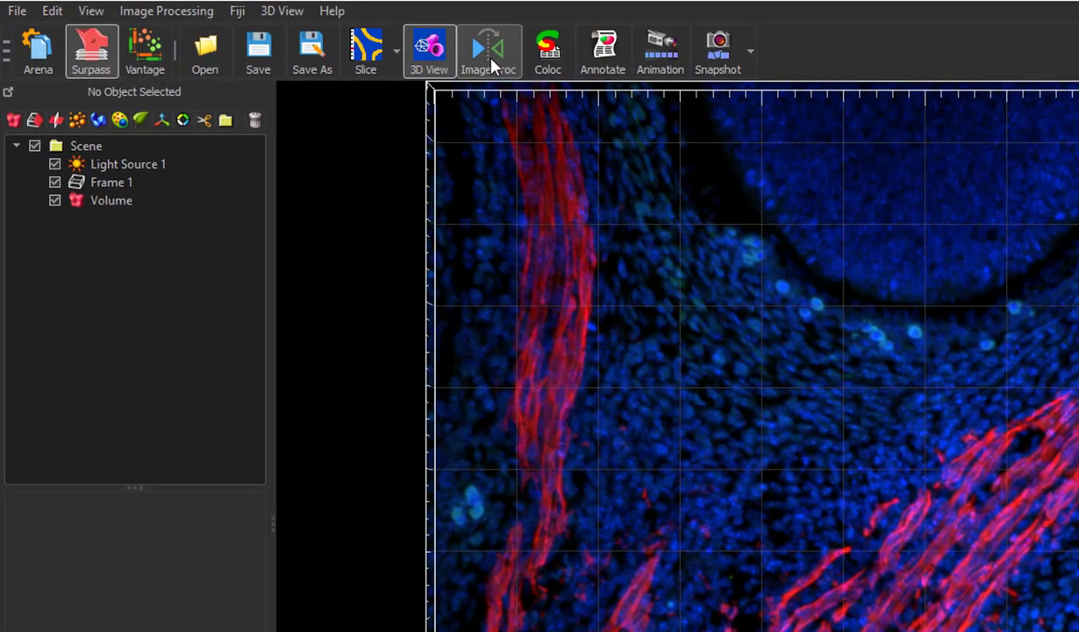
Step: Open Image Processing, widen the side orthogonal view, and shrink the preview region to a small red-fibre patch
left_click(491, 65)
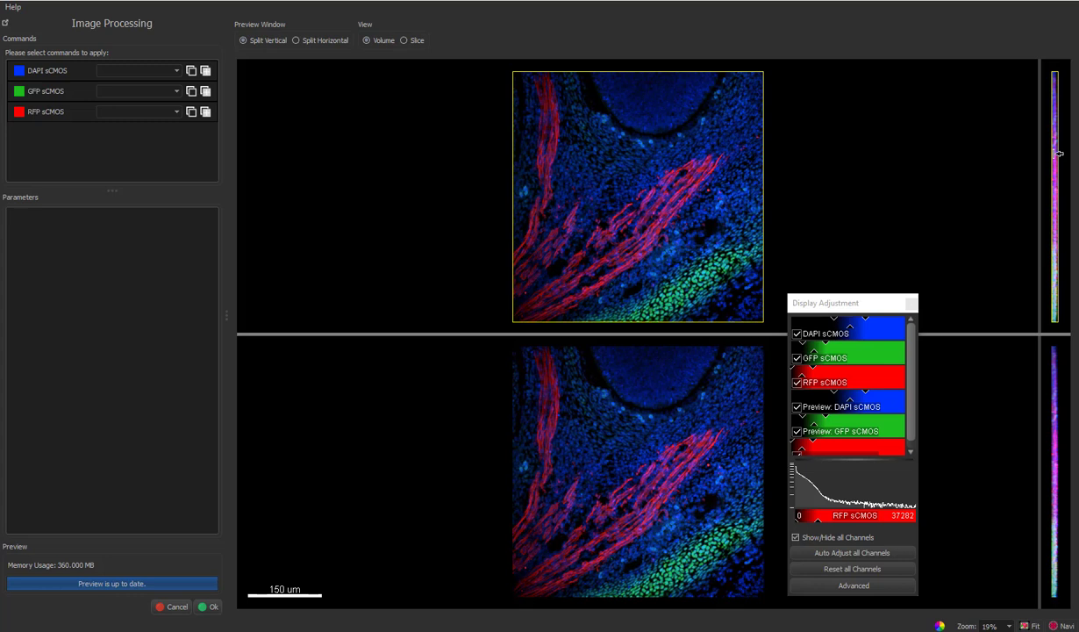
left_click_drag(1040, 156, 913, 163)
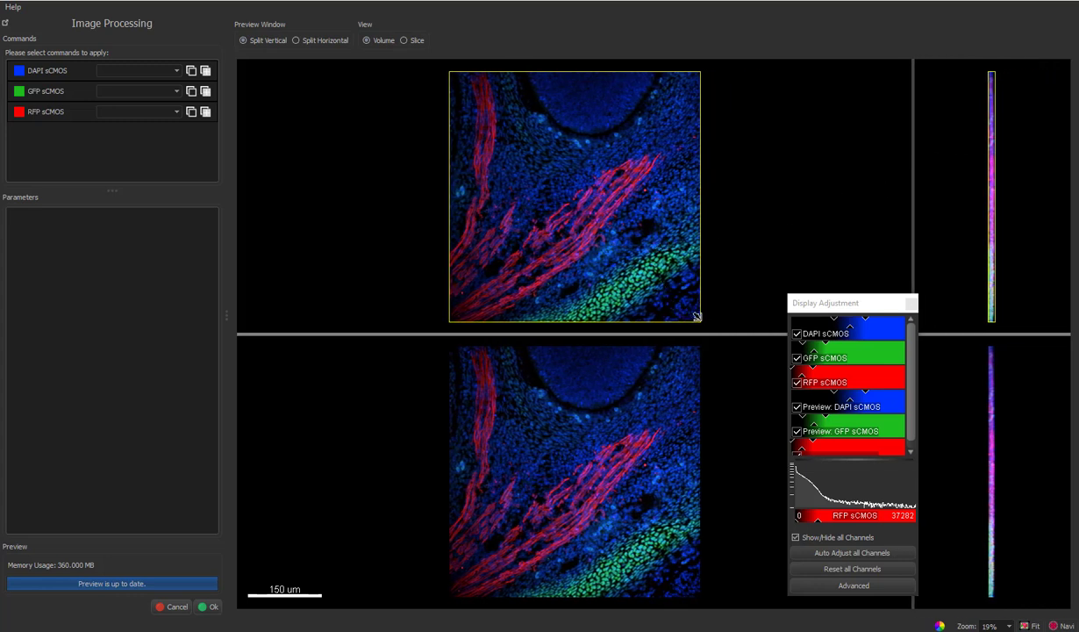
left_click_drag(697, 316, 617, 221)
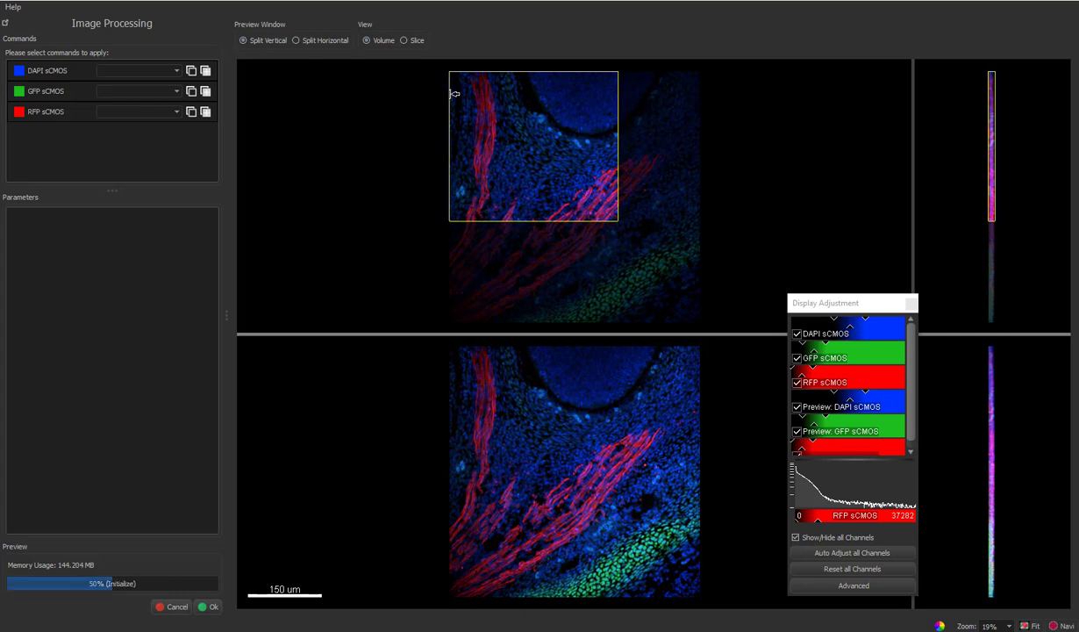
left_click_drag(449, 72, 584, 190)
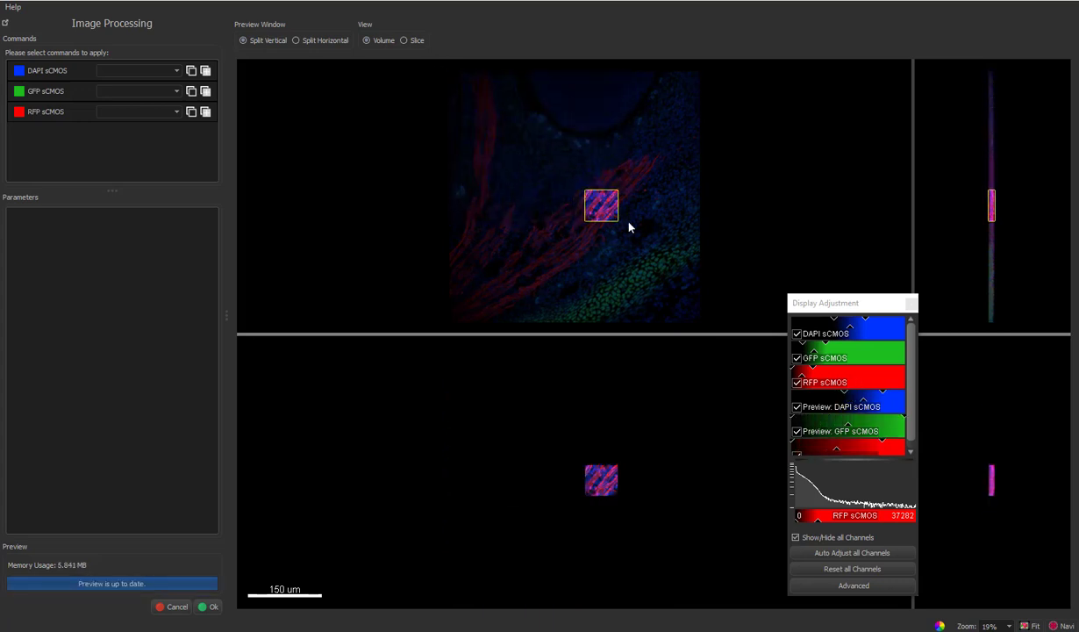
scroll(598, 221, "up", 3)
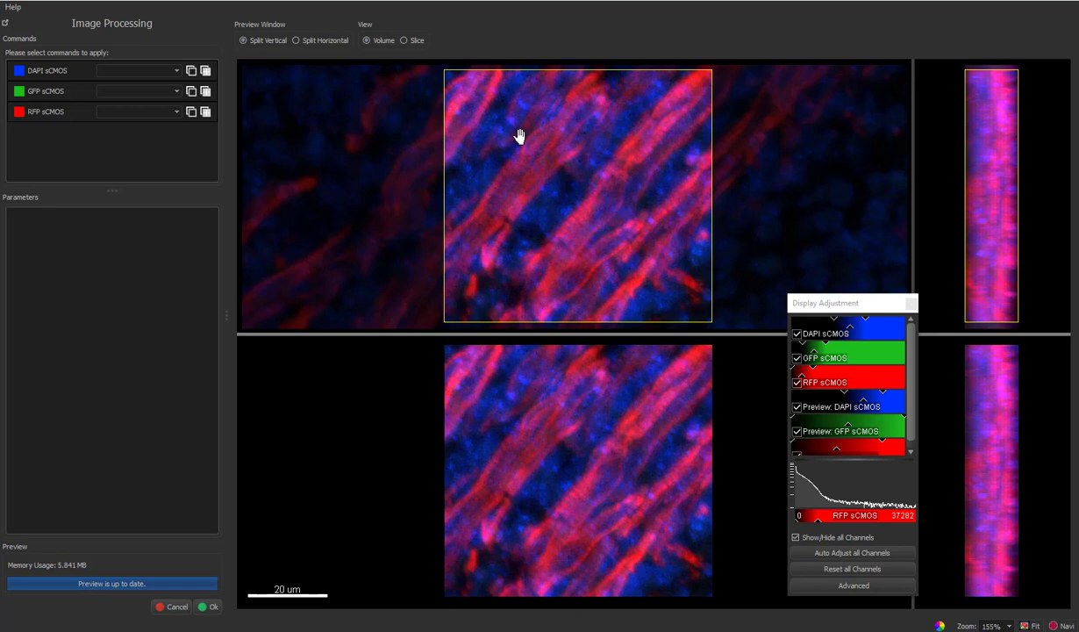
left_click(404, 41)
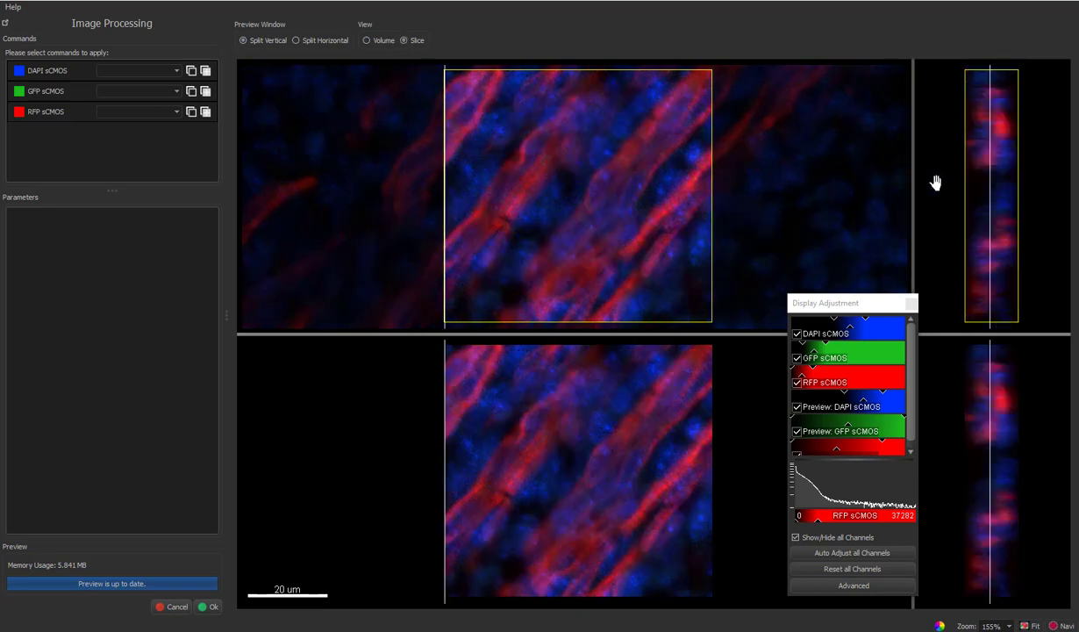
mouse_move(989, 165)
left_mouse_down()
mouse_move(1011, 168)
mouse_move(978, 169)
mouse_move(993, 169)
left_mouse_up()
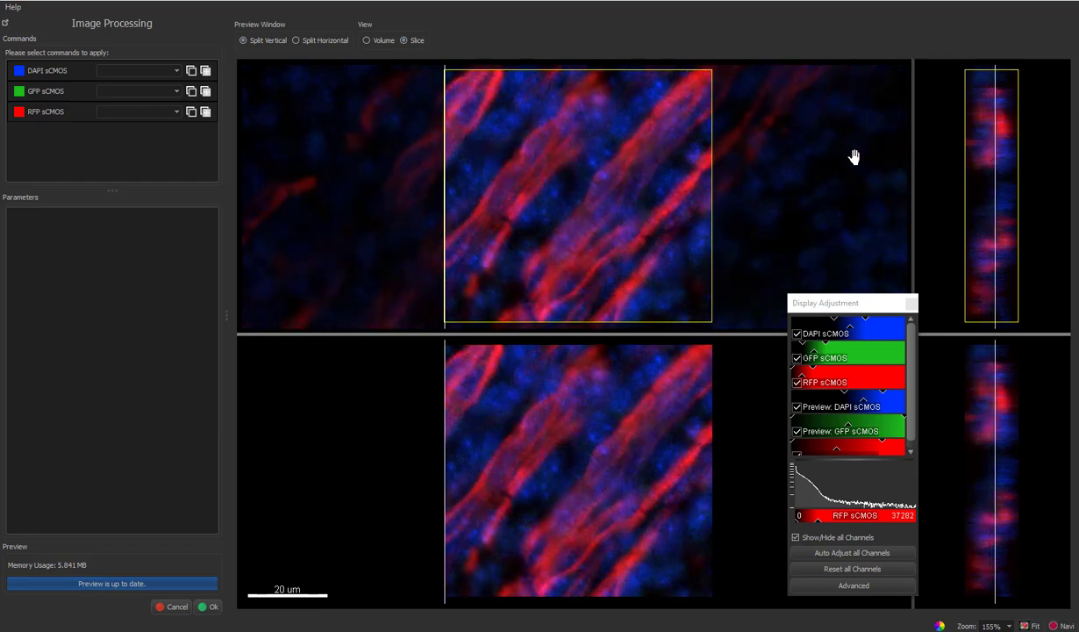
left_click(366, 41)
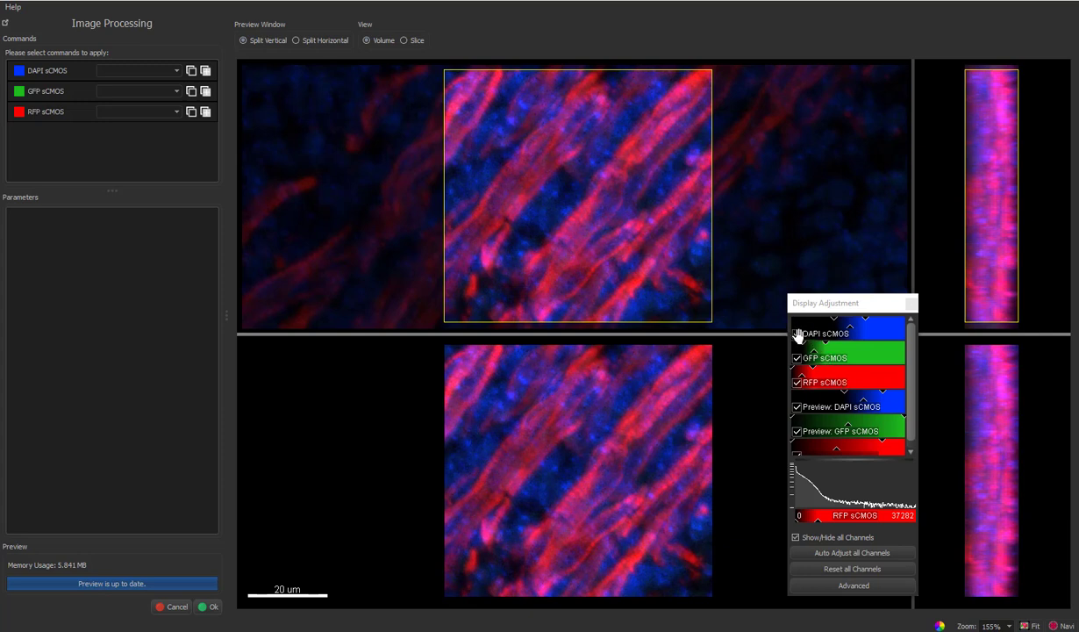
Step: With Display Adjustment shown, uncheck DAPI sCMOS and GFP sCMOS so only RFP remains visible
key("ctrl+d")
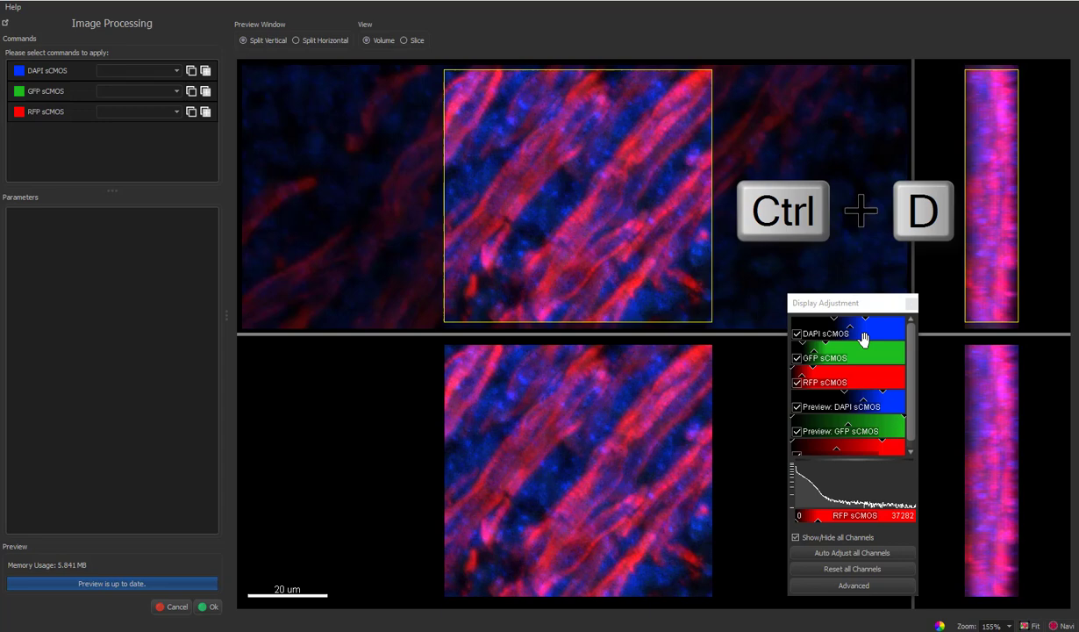
key("ctrl+d")
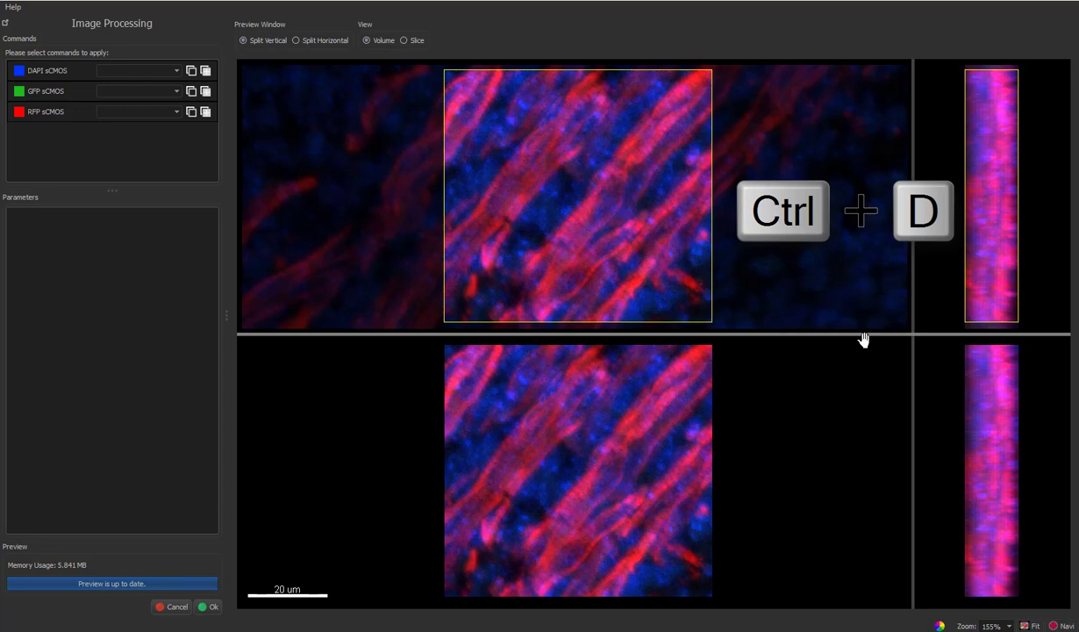
key("ctrl+d")
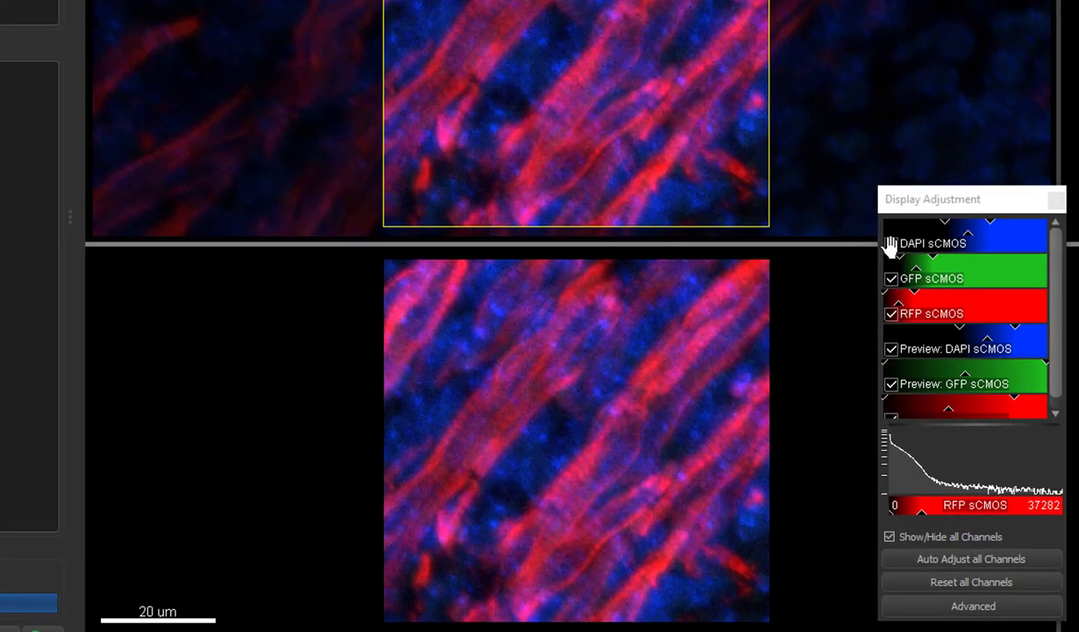
left_click(890, 243)
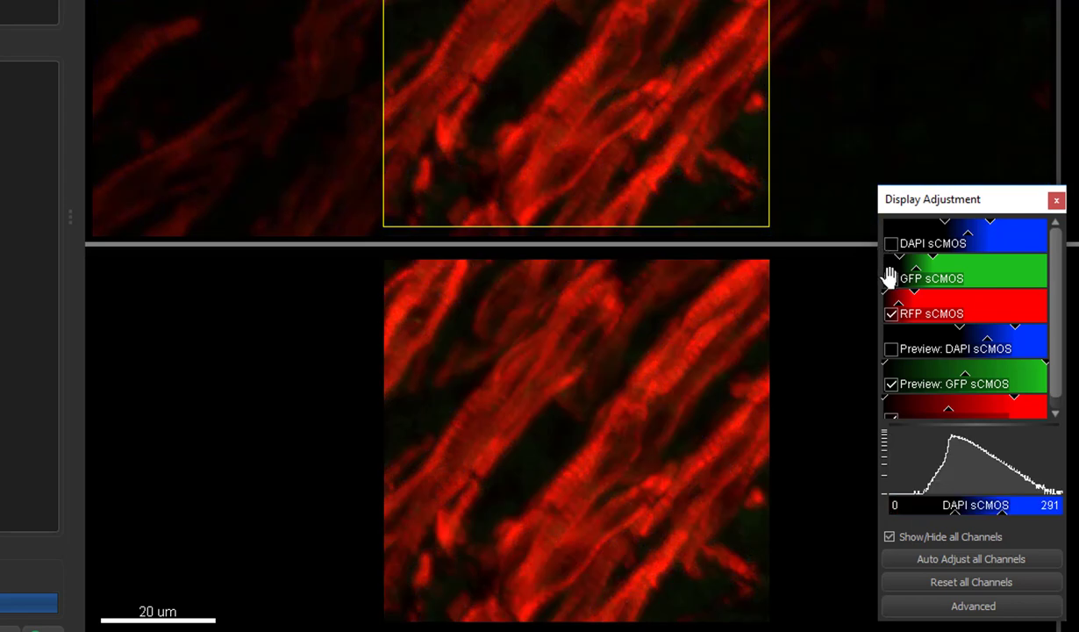
left_click(890, 278)
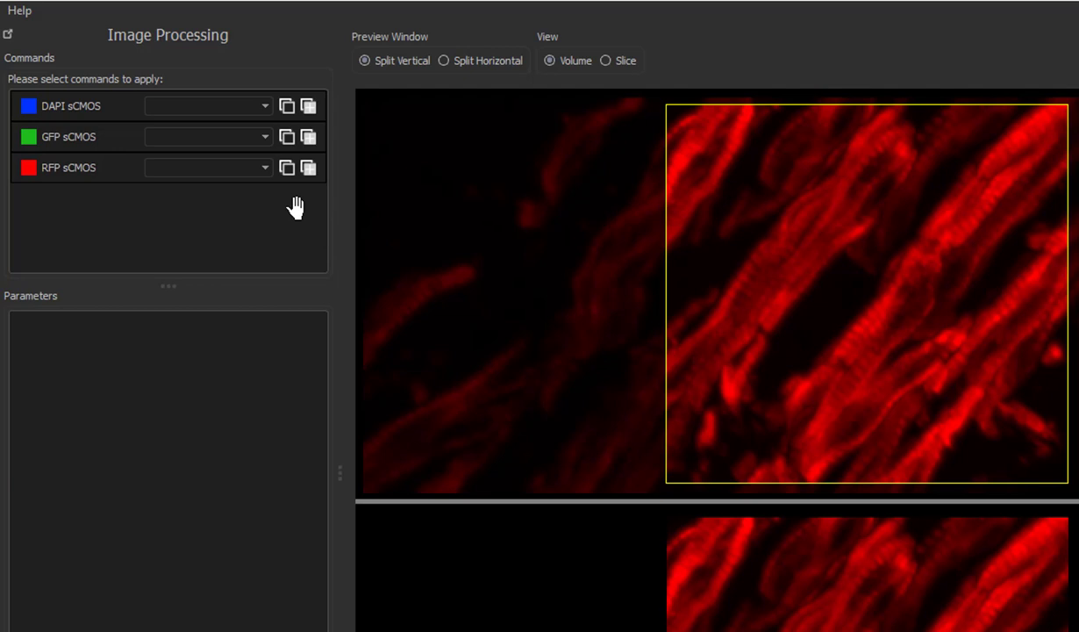
left_click(262, 167)
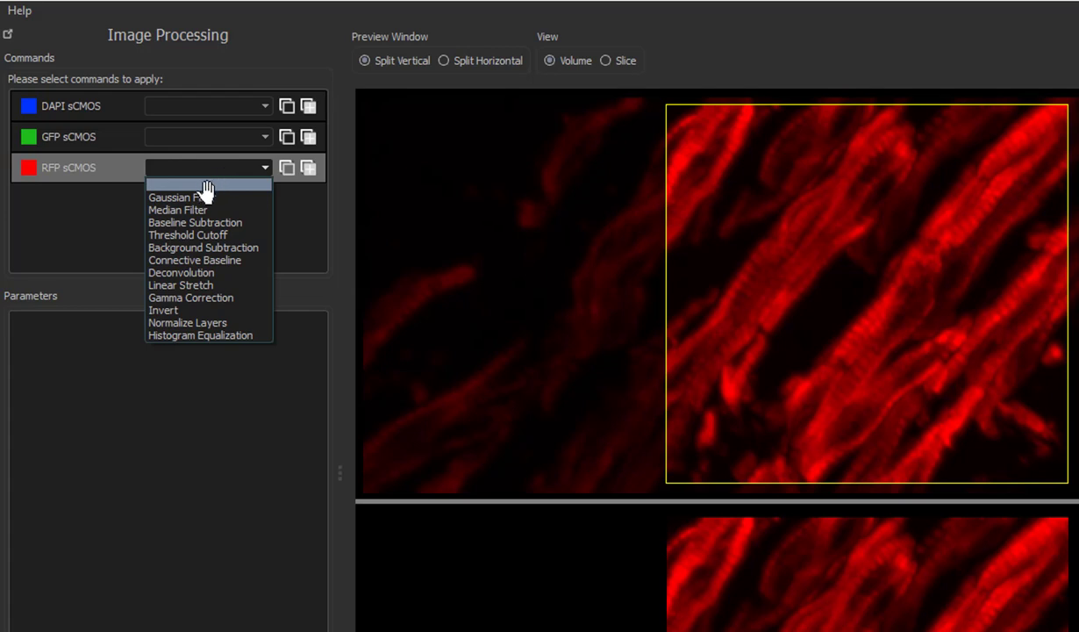
left_click(201, 276)
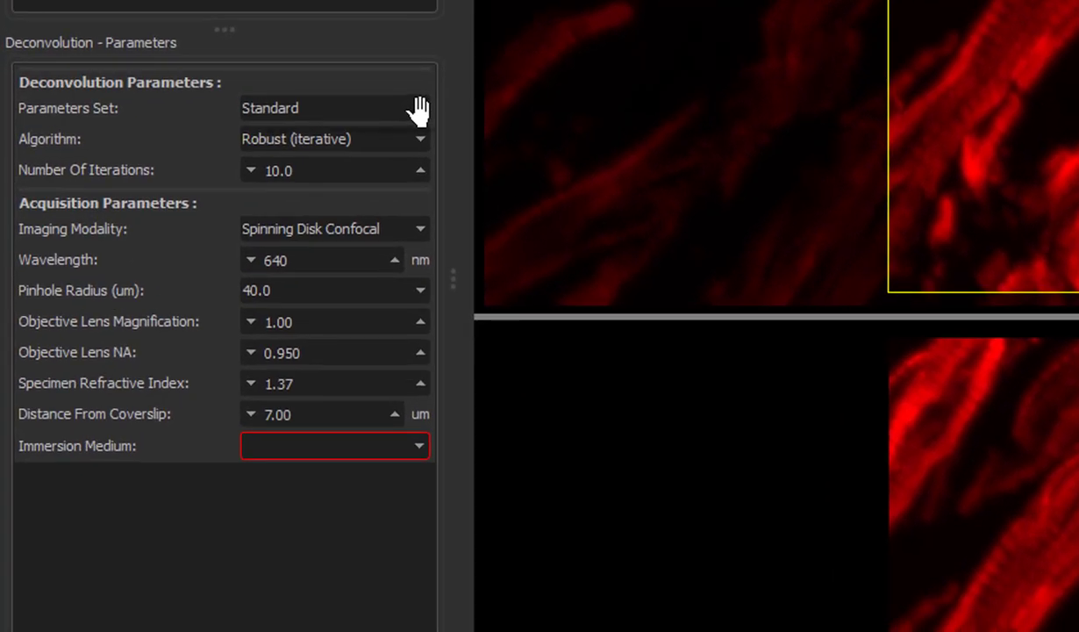
left_click(418, 109)
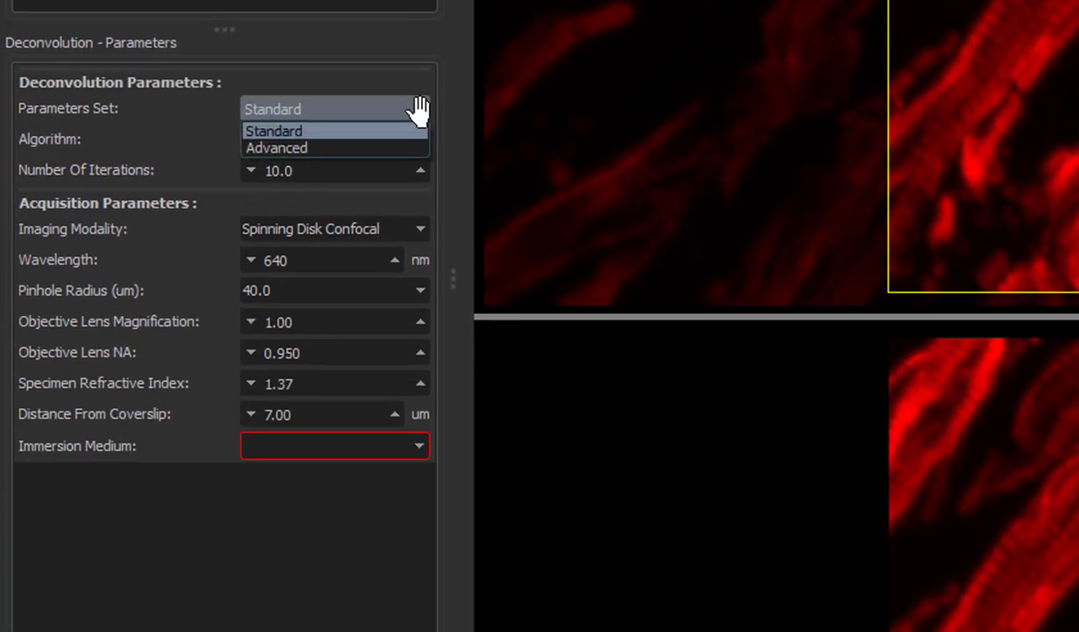
left_click(306, 131)
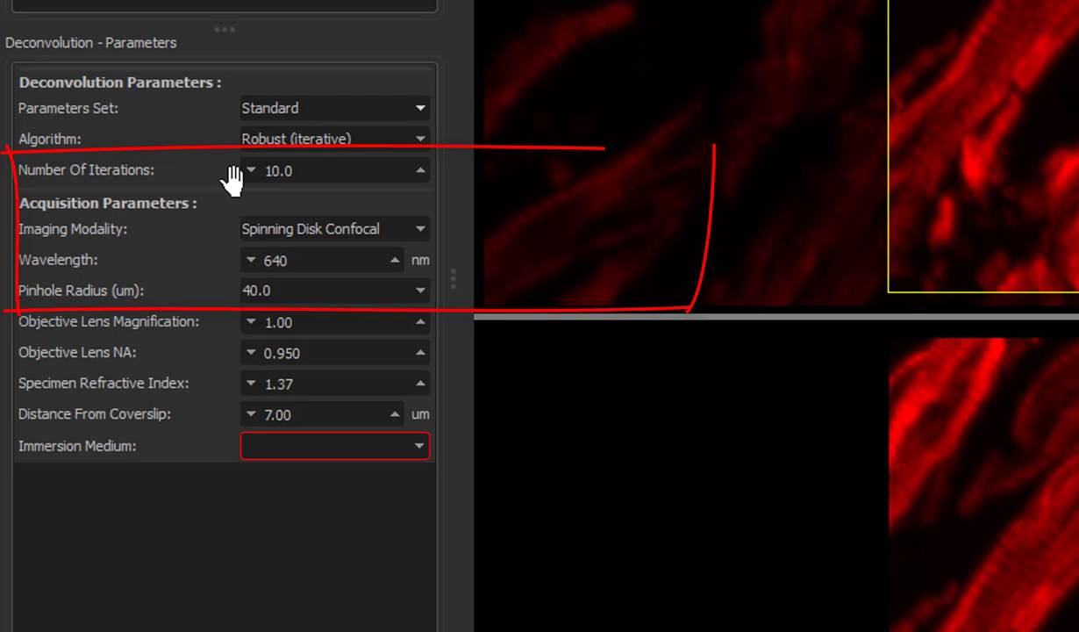
mouse_move(278, 179)
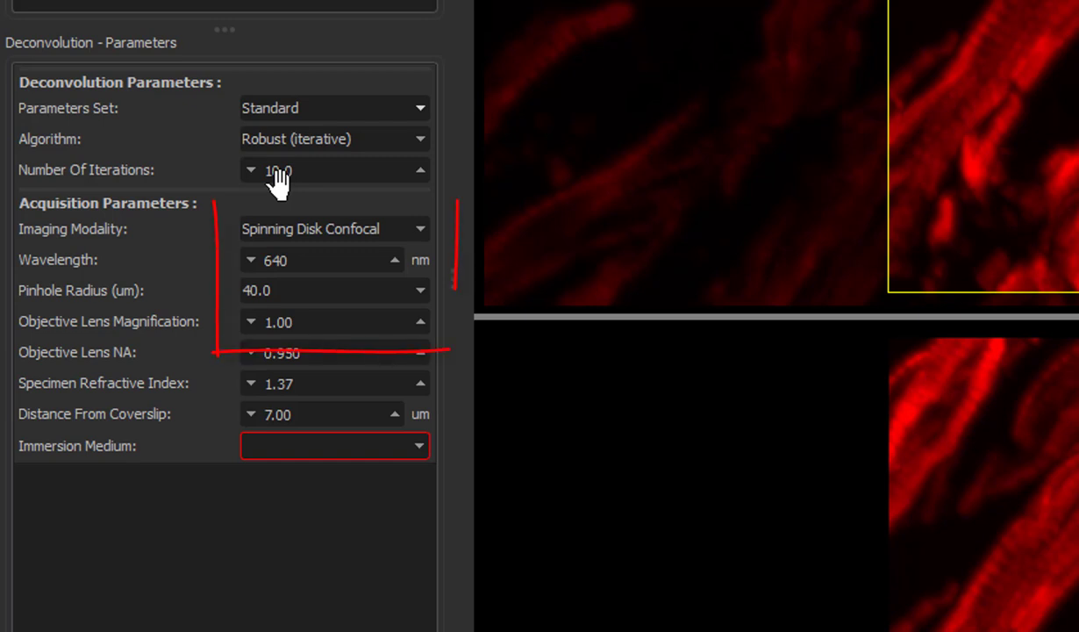
Step: Keep Spinning Disk Confocal as the modality and set the emission wavelength to 583 nm
left_click(412, 230)
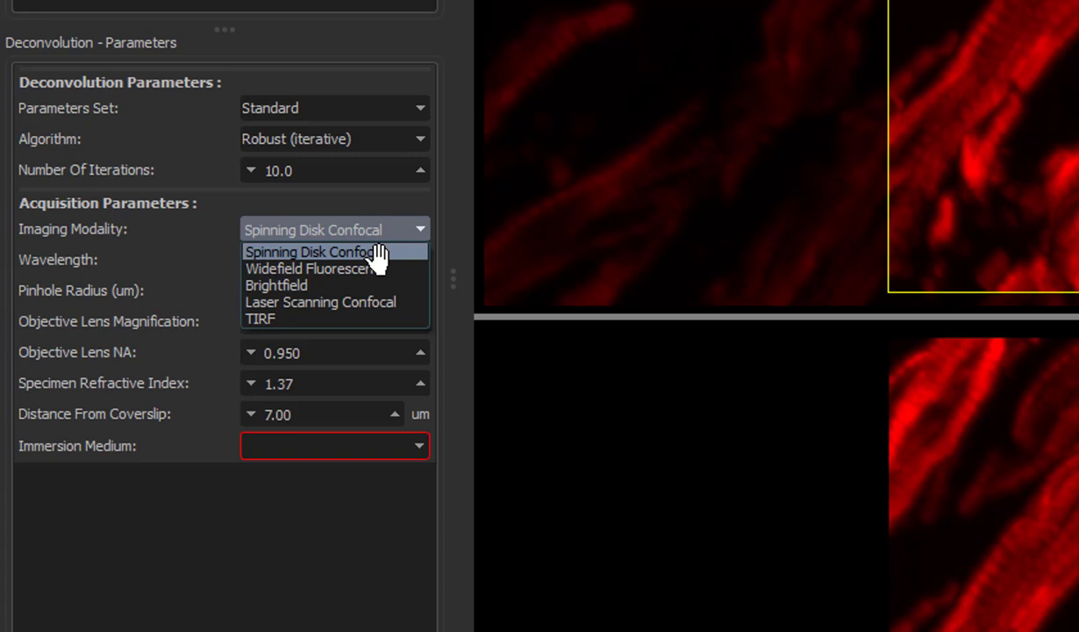
left_click(324, 253)
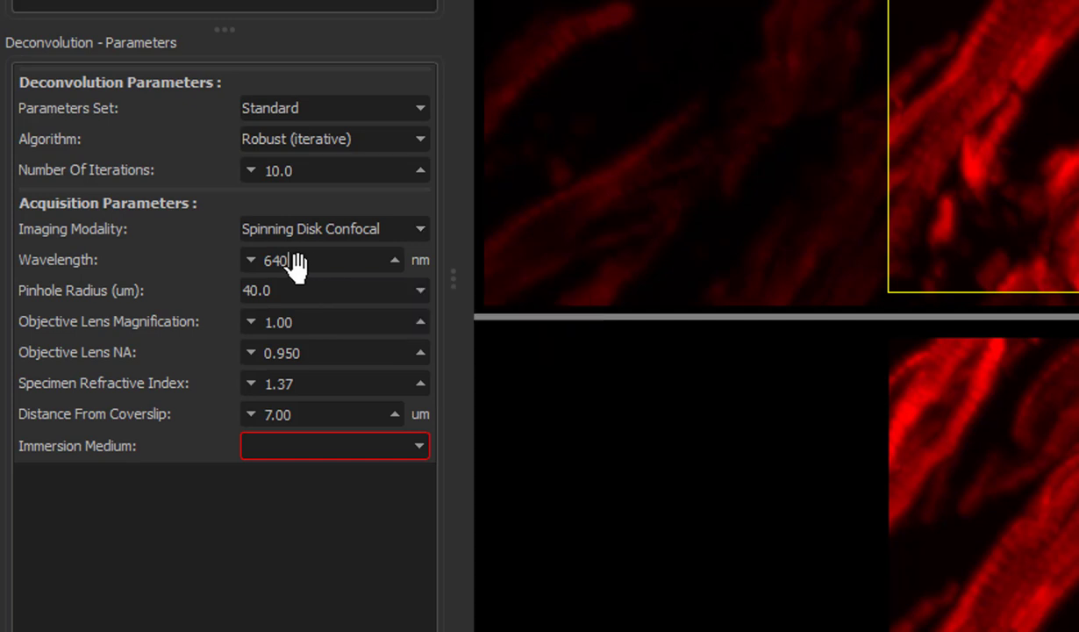
left_click_drag(299, 265, 250, 261)
type("583")
Step: Set objective magnification to 10, NA to 0.300, and immersion medium to Air (1.0)
left_click_drag(292, 323, 253, 321)
key("BackSpace")
type("10")
left_click_drag(298, 354, 253, 353)
key("BackSpace")
type("1.3")
left_click(307, 383)
left_click(411, 447)
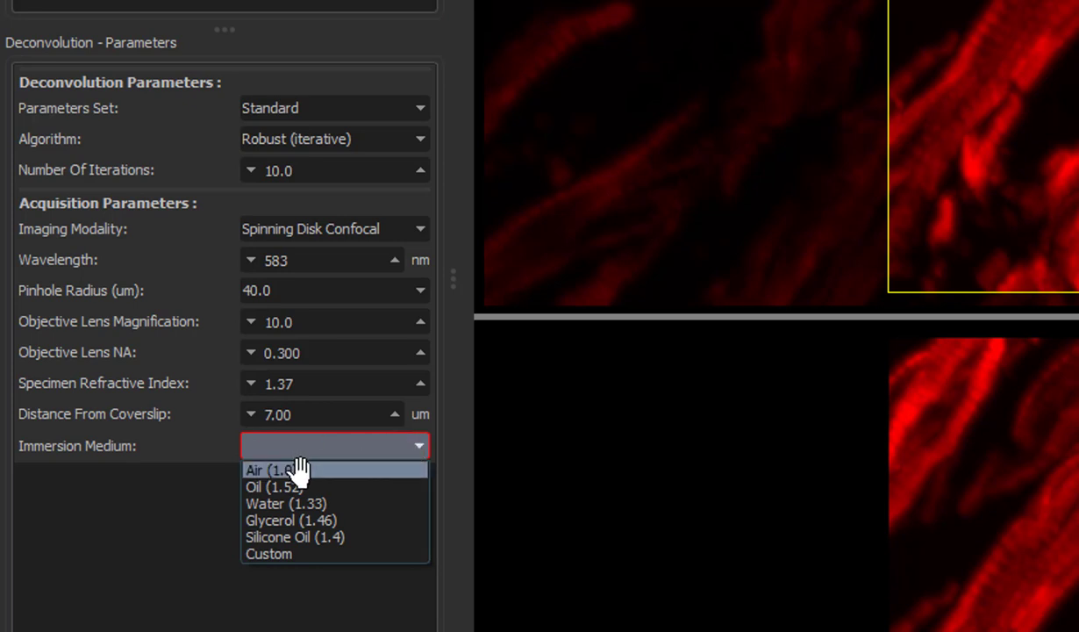
left_click(296, 471)
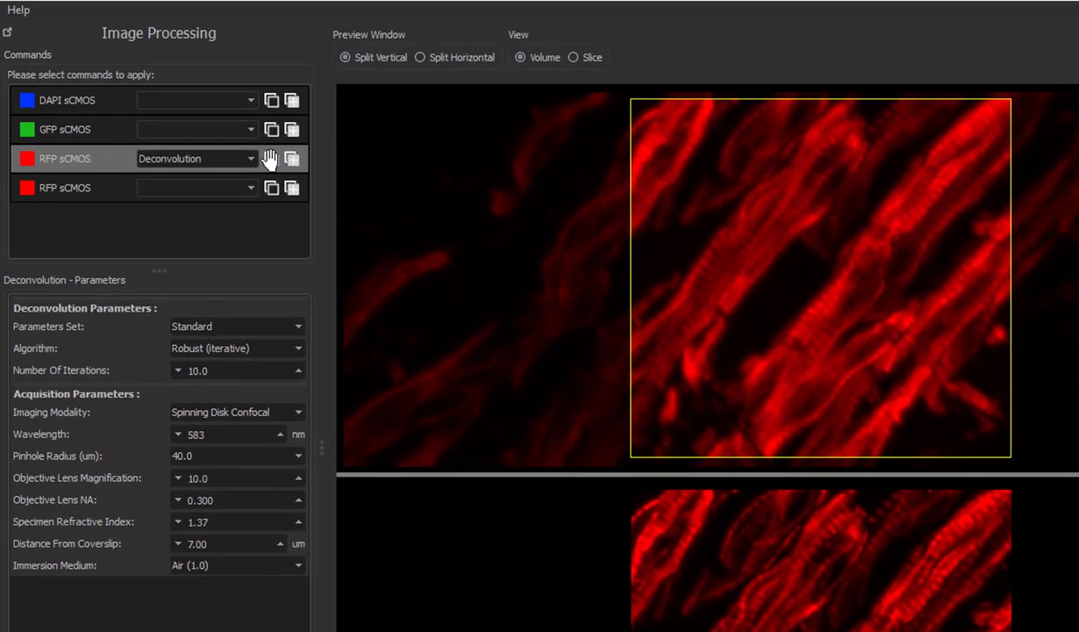
Step: Copy the RFP channel's deconvolution settings and paste them onto the DAPI and GFP channels
left_click(271, 158)
left_click(291, 100)
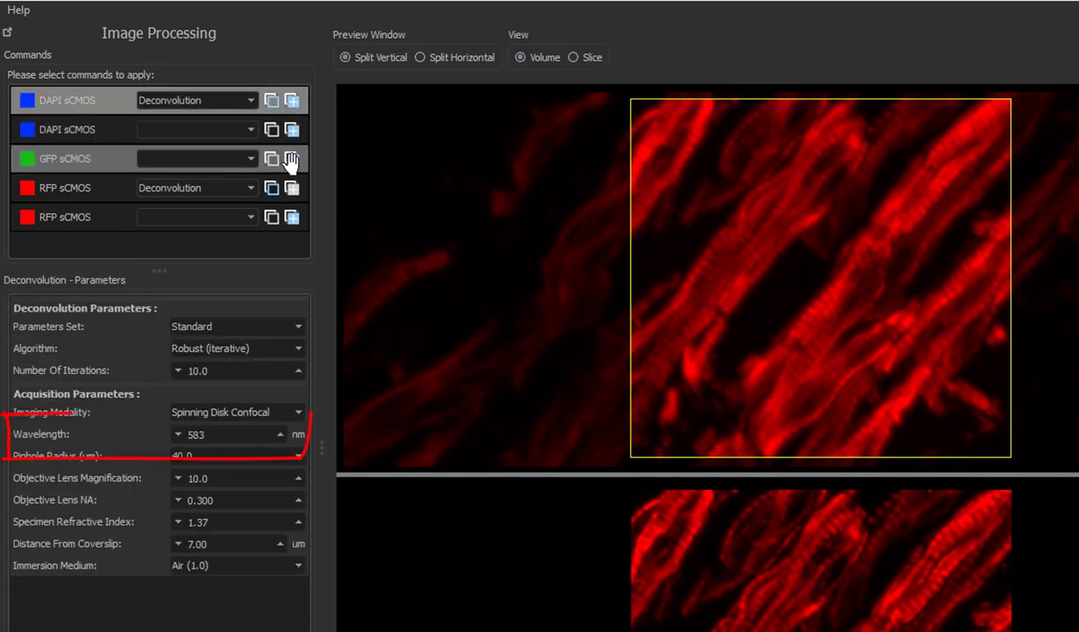
left_click(290, 159)
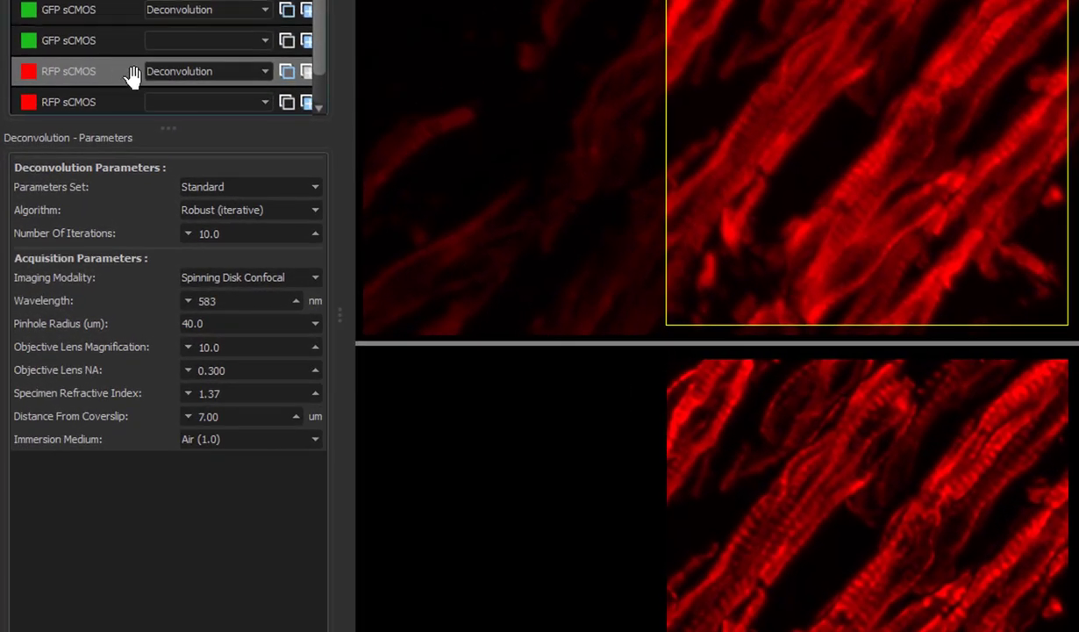
Step: Choose the Advanced parameter set and keep Robust (iterative) as the deconvolution algorithm
left_click(309, 184)
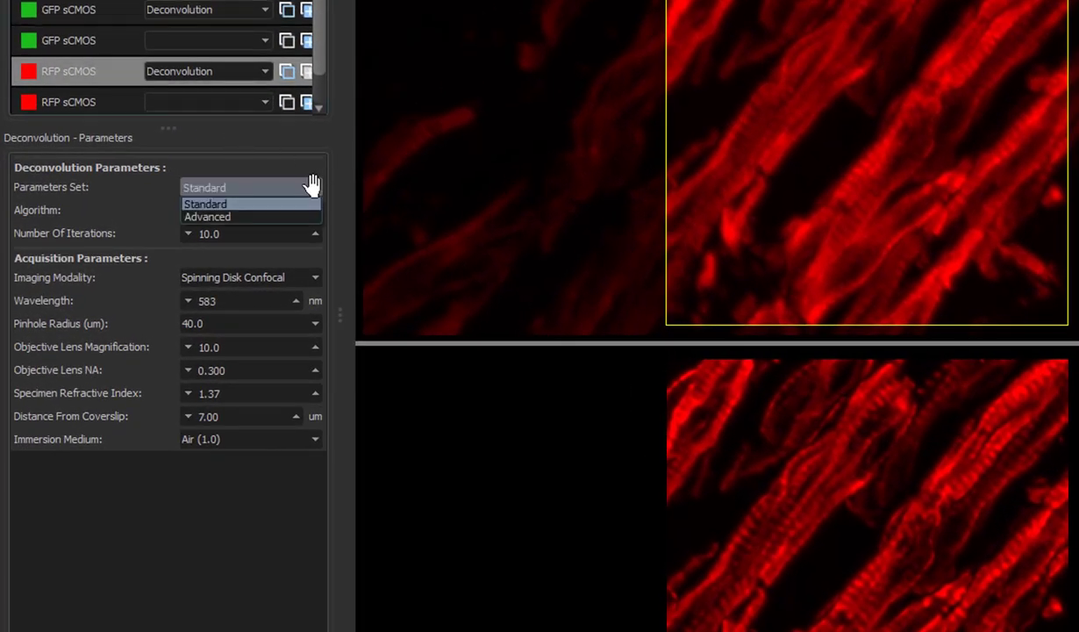
left_click(218, 217)
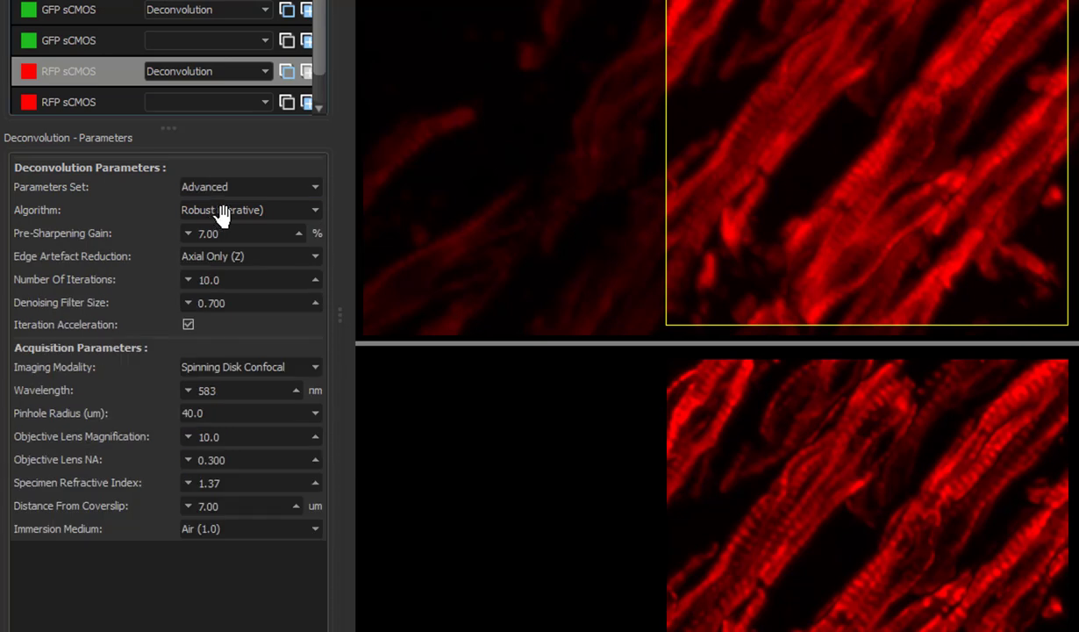
left_click(302, 204)
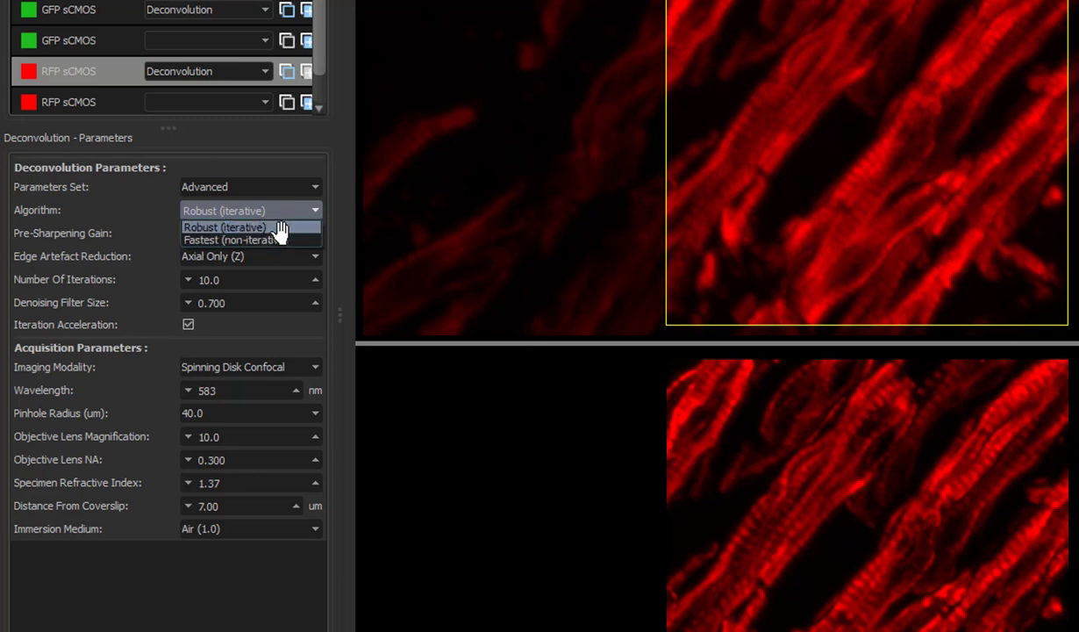
left_click(279, 228)
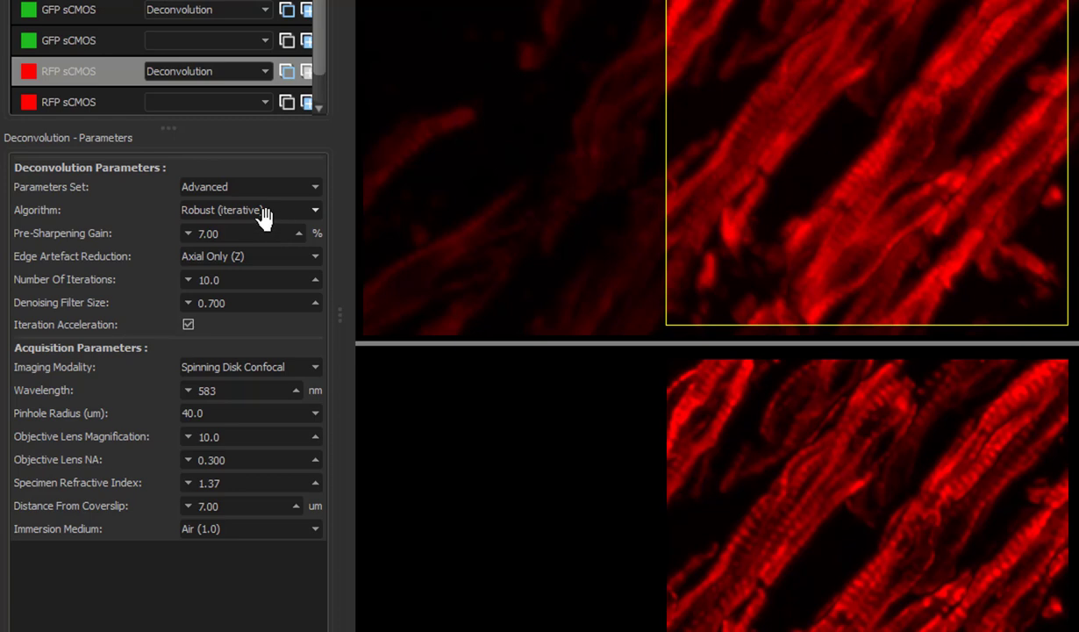
mouse_move(261, 207)
mouse_move(215, 287)
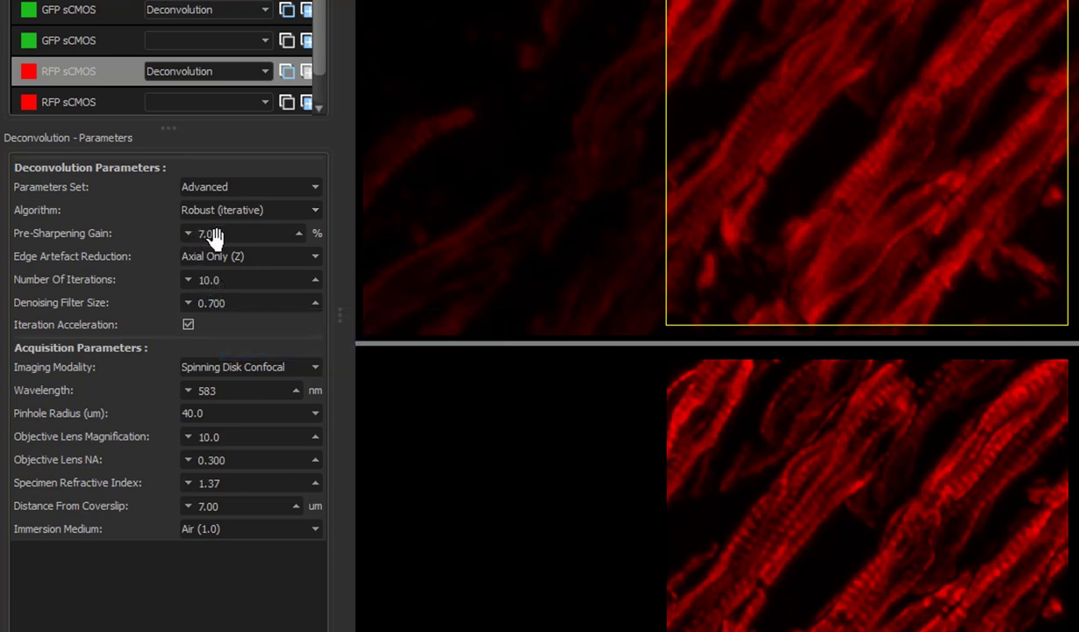
left_click_drag(216, 236, 191, 236)
type("15")
key("Return")
double_click(211, 232)
type("20.0")
double_click(217, 234)
type("7")
key("Return")
mouse_move(210, 236)
left_click(311, 255)
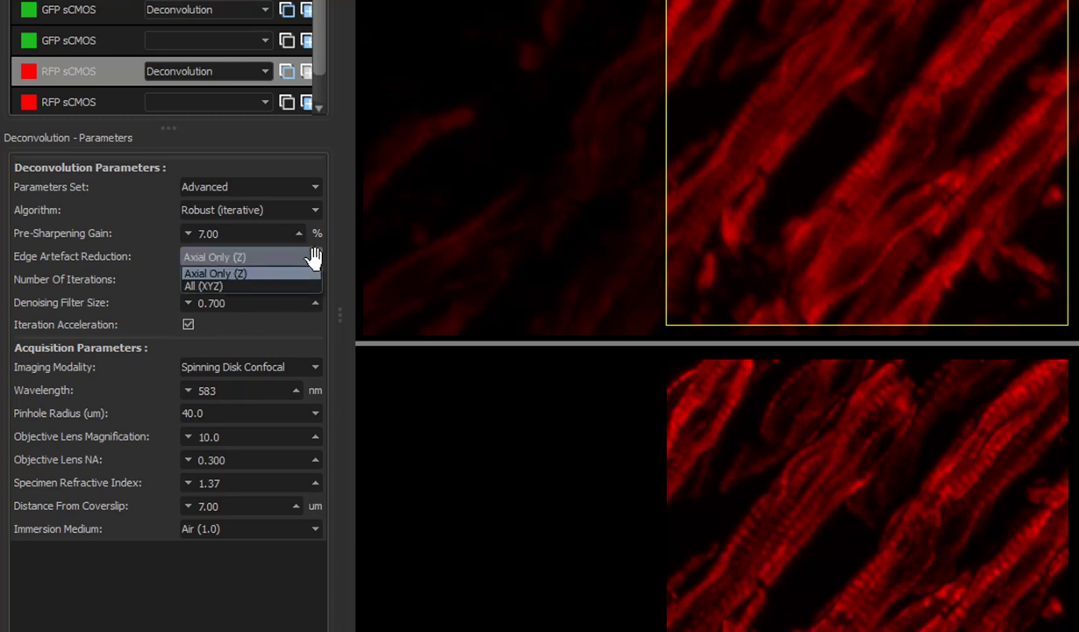
left_click(228, 274)
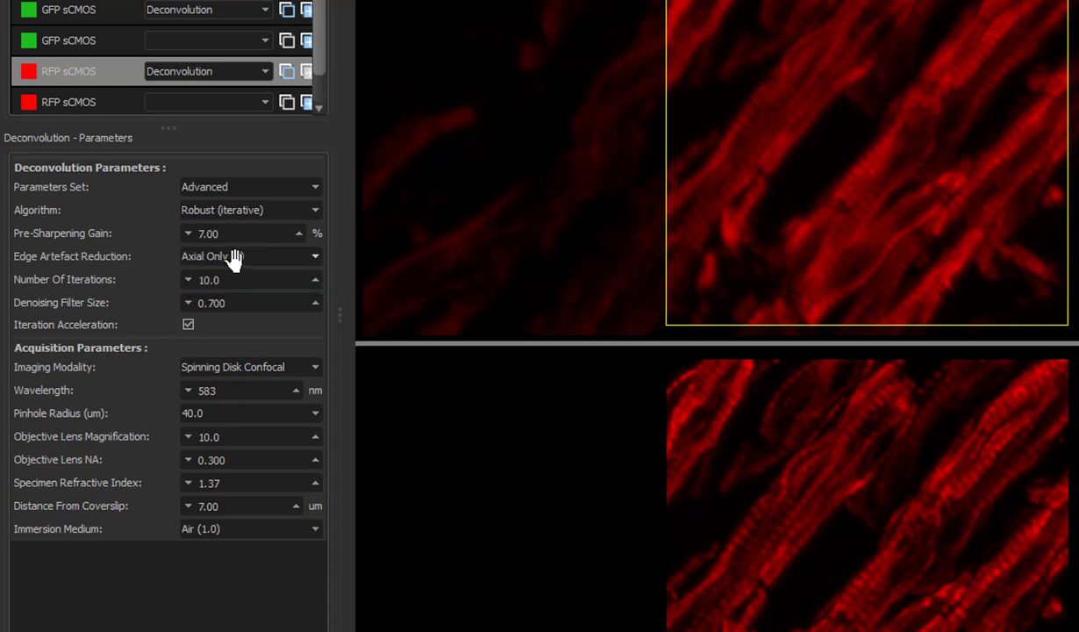